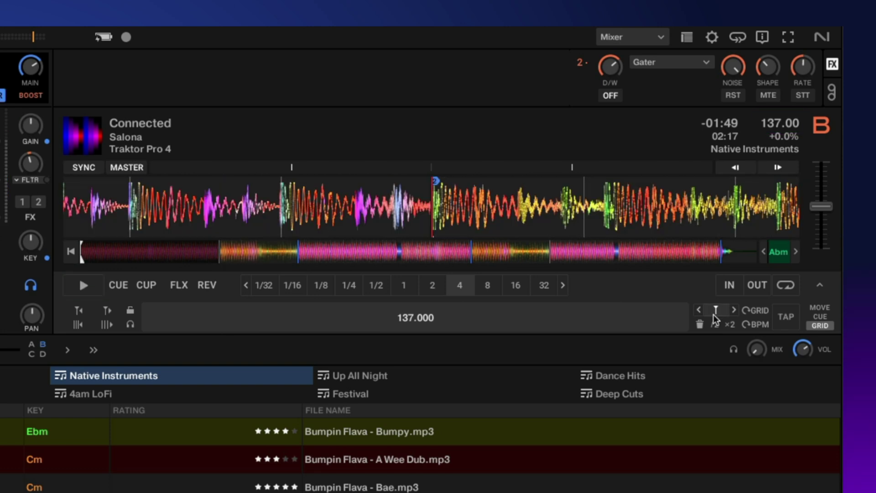
# Set a grid marker at the current spot, then play ahead in Connected to check it
pyautogui.click(716, 311)
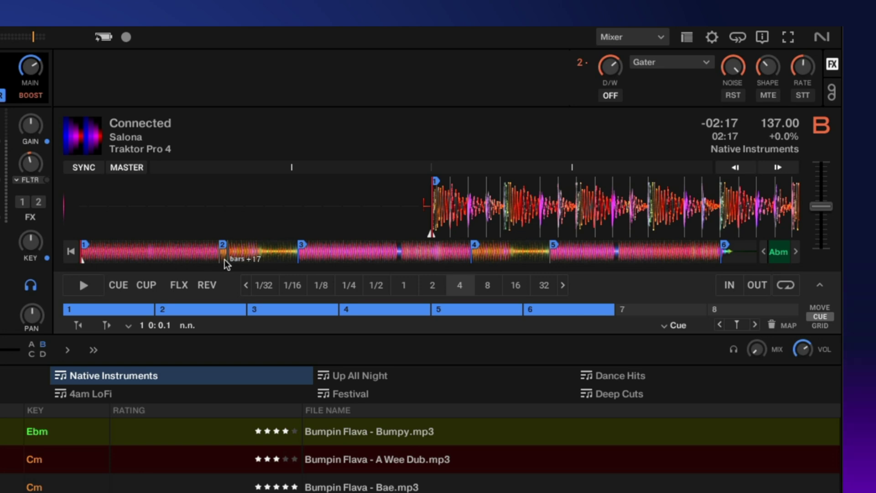
pyautogui.click(83, 293)
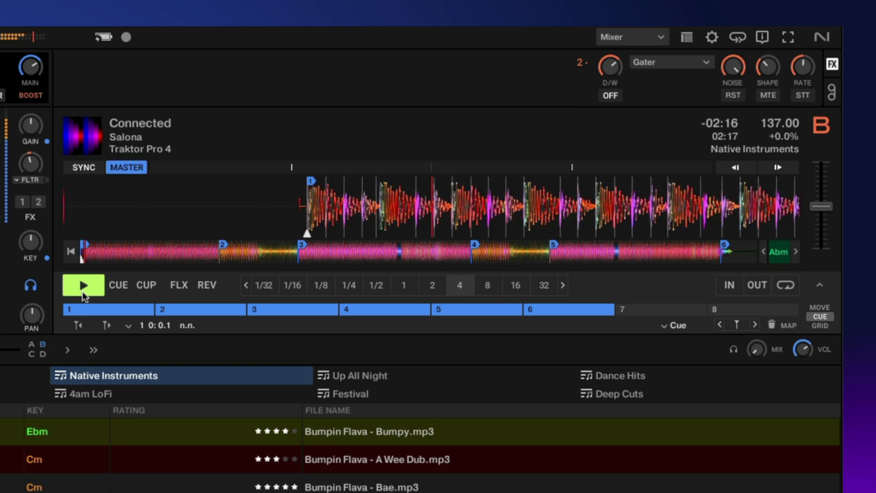
pyautogui.click(189, 254)
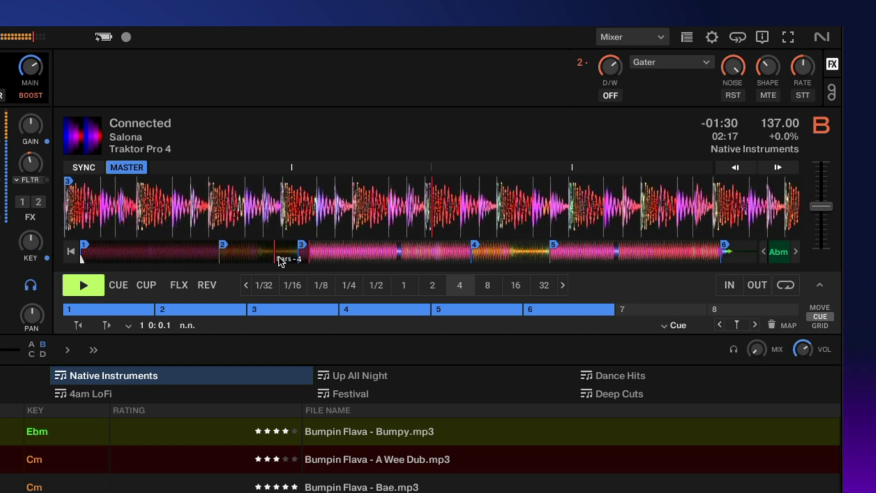
pyautogui.click(88, 284)
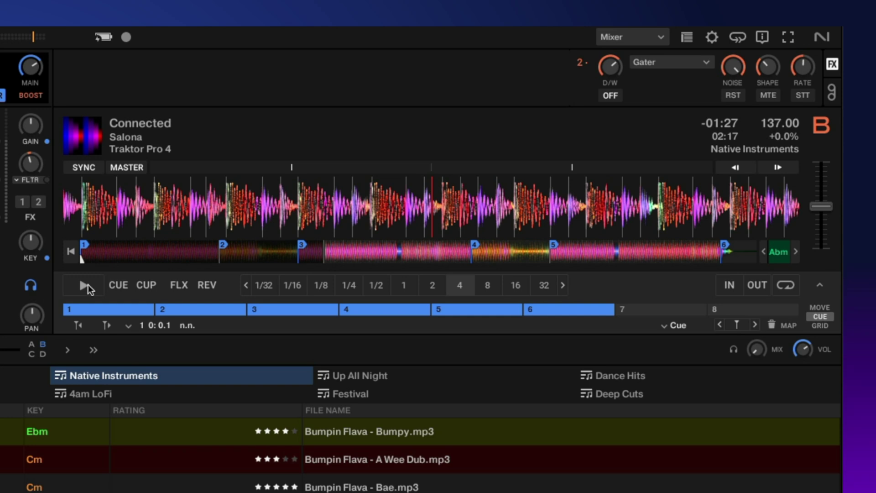
# Return to hotcue 1 and set a grid marker on the first beat using GRID mode
pyautogui.click(100, 309)
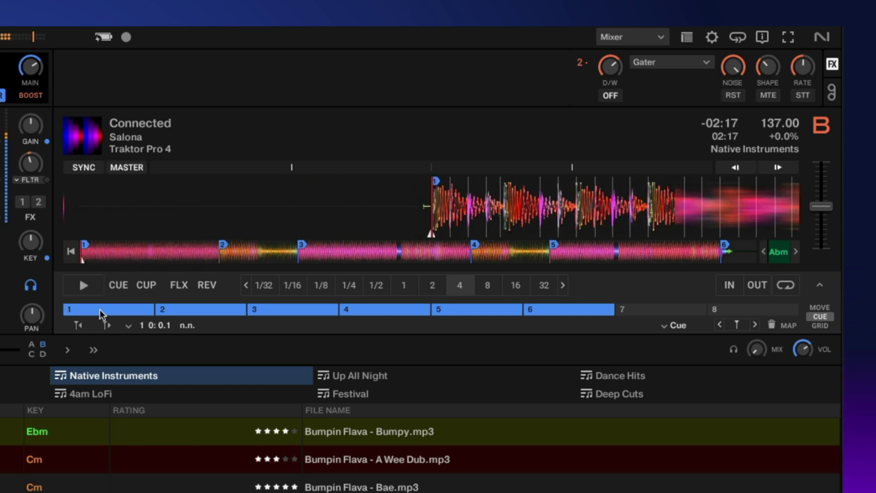
pyautogui.click(821, 326)
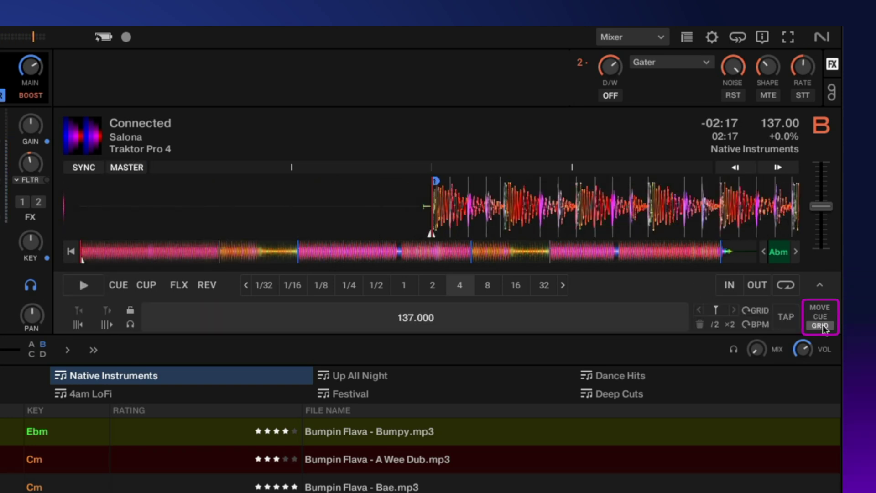
pyautogui.click(793, 182)
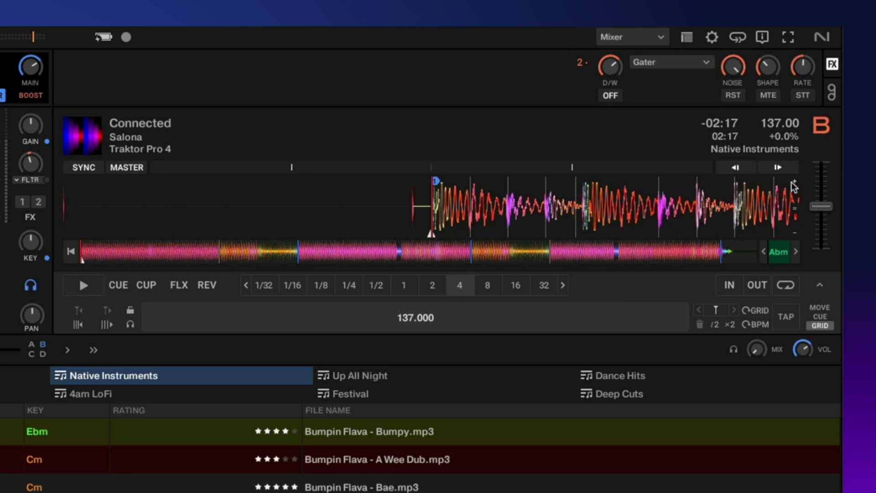
pyautogui.click(793, 182)
pyautogui.click(793, 182)
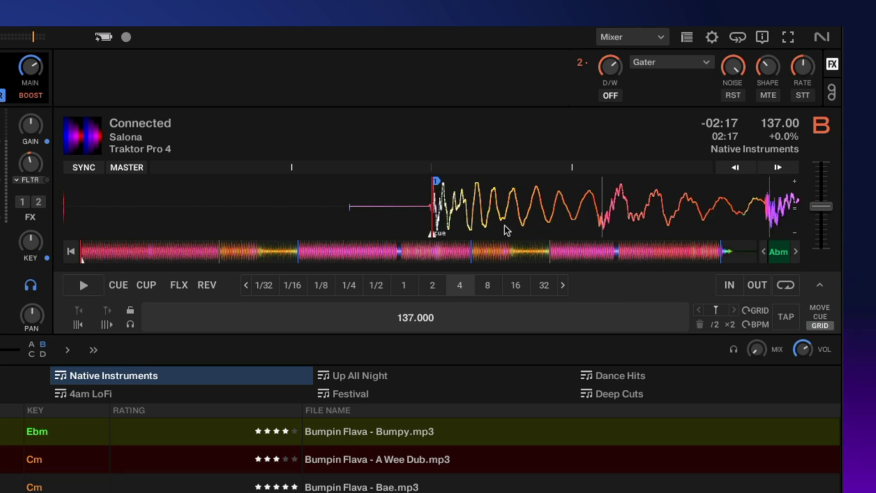
pyautogui.click(718, 311)
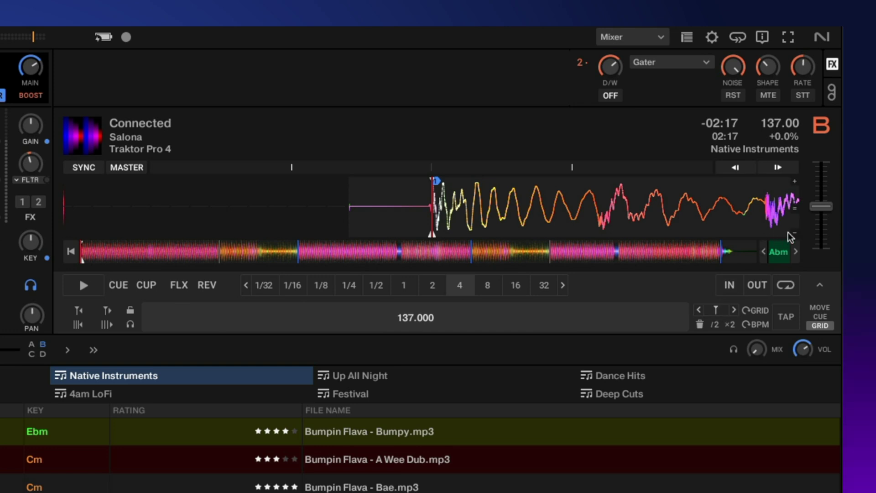
pyautogui.click(793, 235)
pyautogui.click(793, 234)
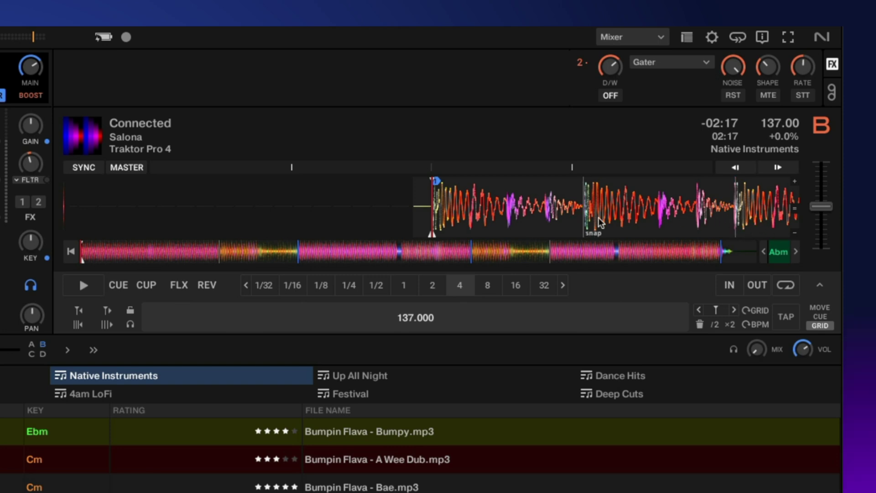
# Set grid markers at two later tempo changes, then jump back 19 bars to review
pyautogui.click(218, 254)
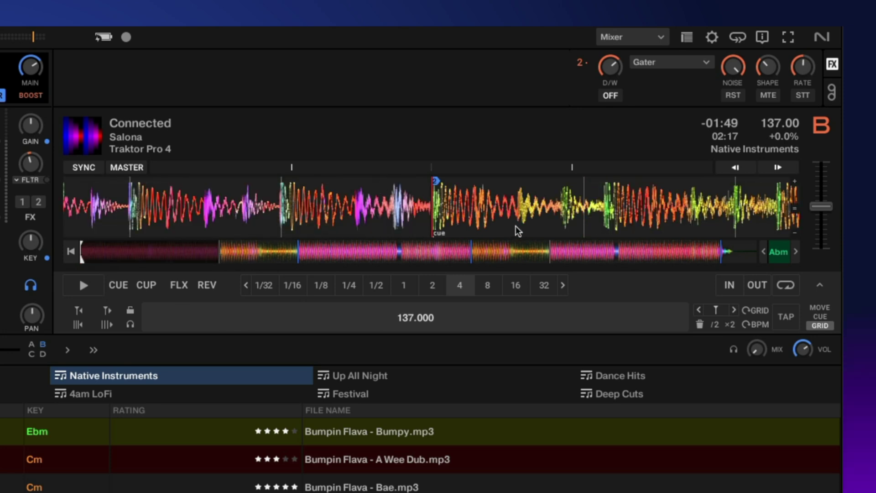
pyautogui.click(717, 314)
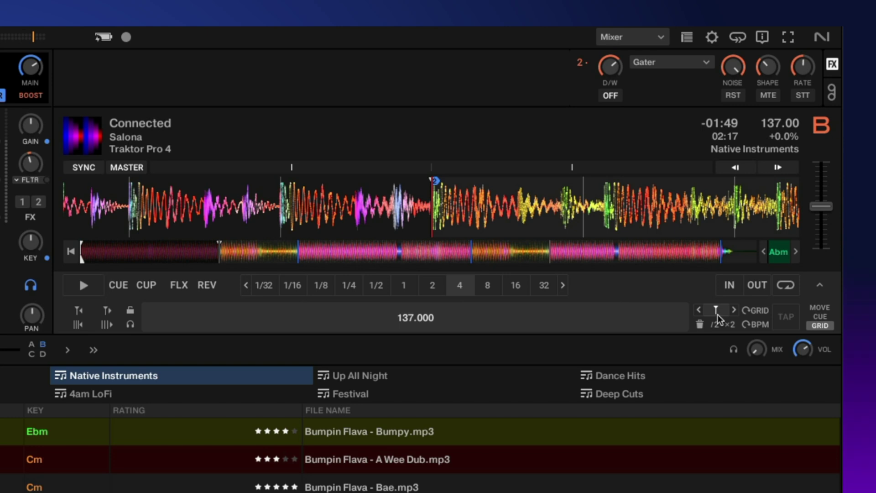
pyautogui.click(298, 260)
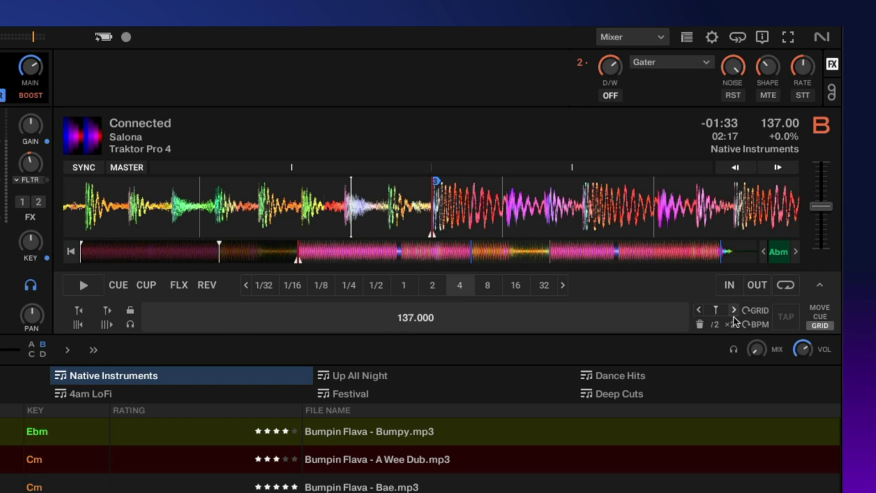
pyautogui.click(716, 310)
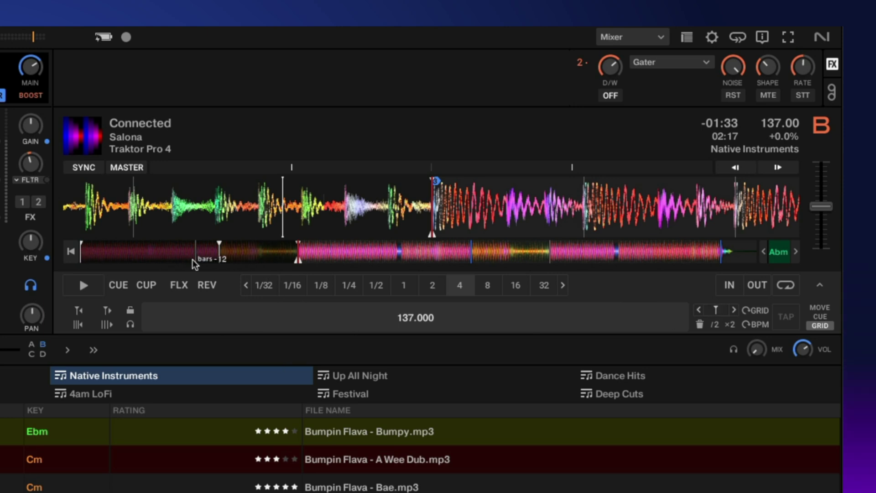
pyautogui.click(133, 255)
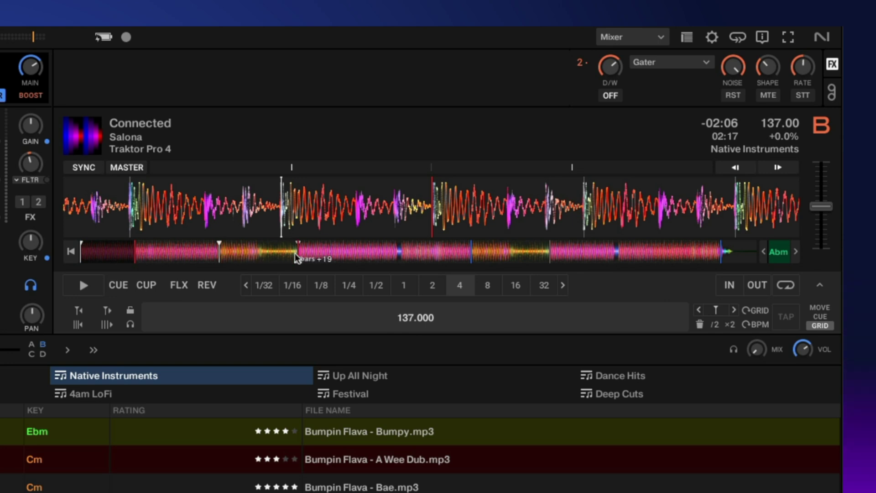
pyautogui.click(295, 254)
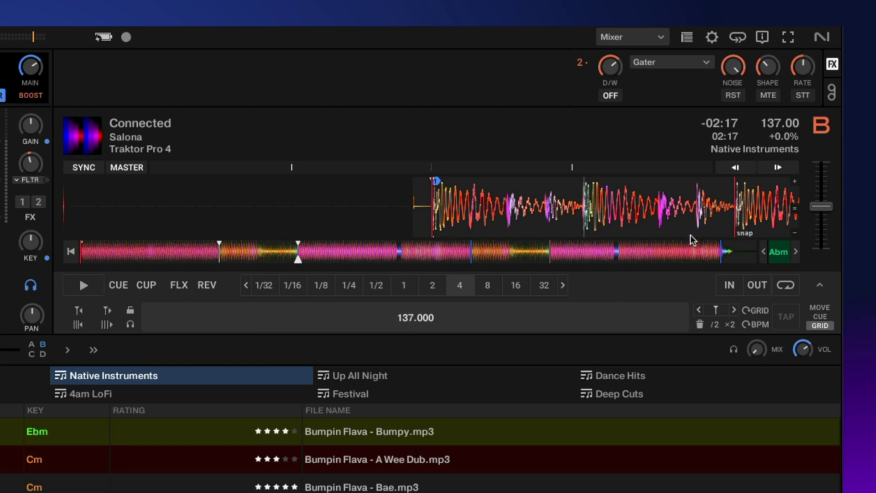
# Enable the beat tick and audition Connected from near its start, then stop
pyautogui.click(141, 252)
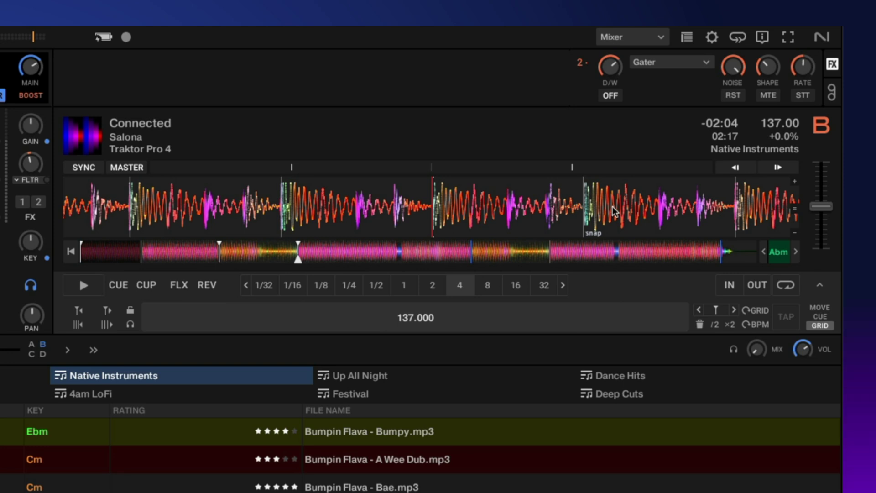
pyautogui.click(129, 325)
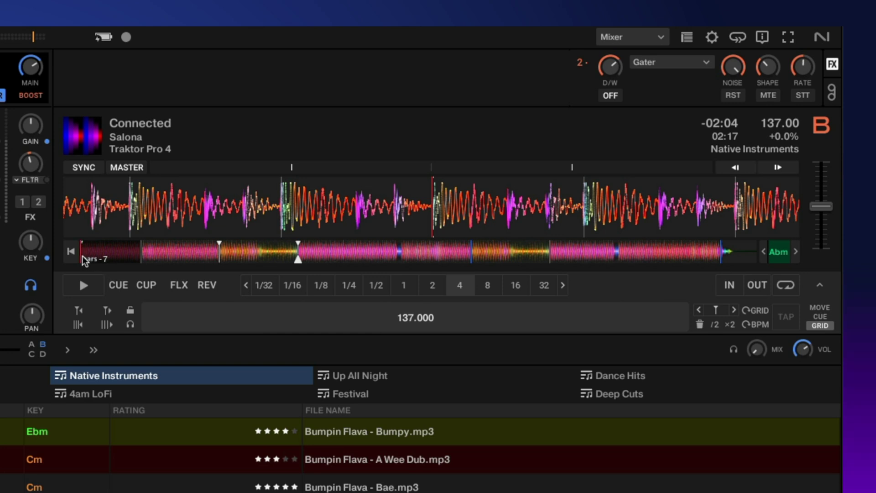
pyautogui.click(83, 253)
pyautogui.click(84, 287)
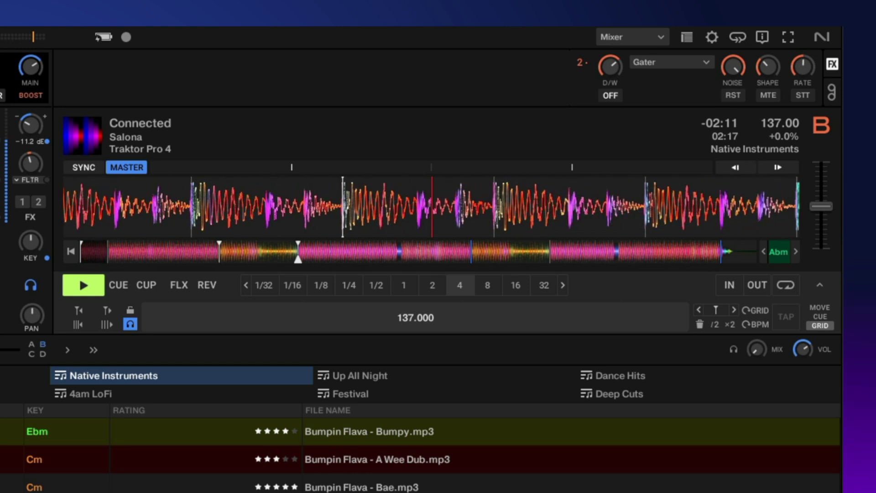
pyautogui.click(65, 291)
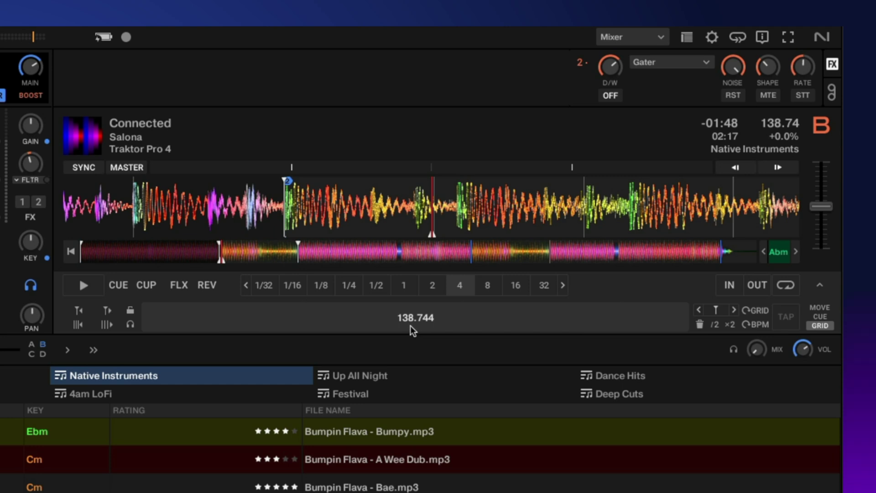
# Lower Connected's grid tempo from 131.24 toward 120 BPM
pyautogui.doubleClick(410, 322)
pyautogui.write('137.944')
pyautogui.moveTo(408, 328); pyautogui.dragTo(354, 341)
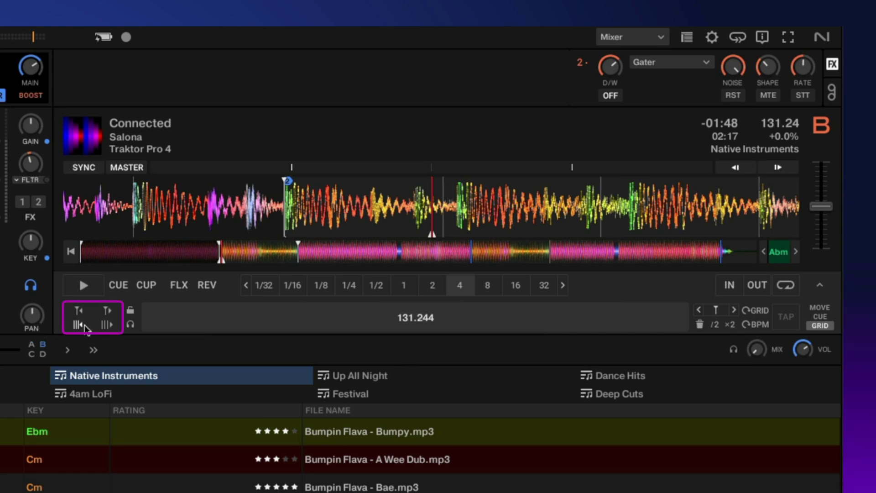
pyautogui.click(108, 324)
pyautogui.click(107, 324)
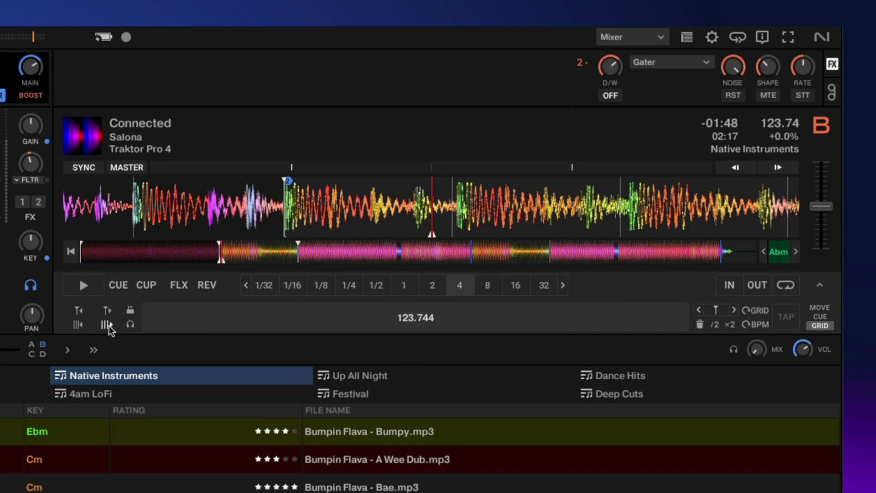
pyautogui.click(108, 324)
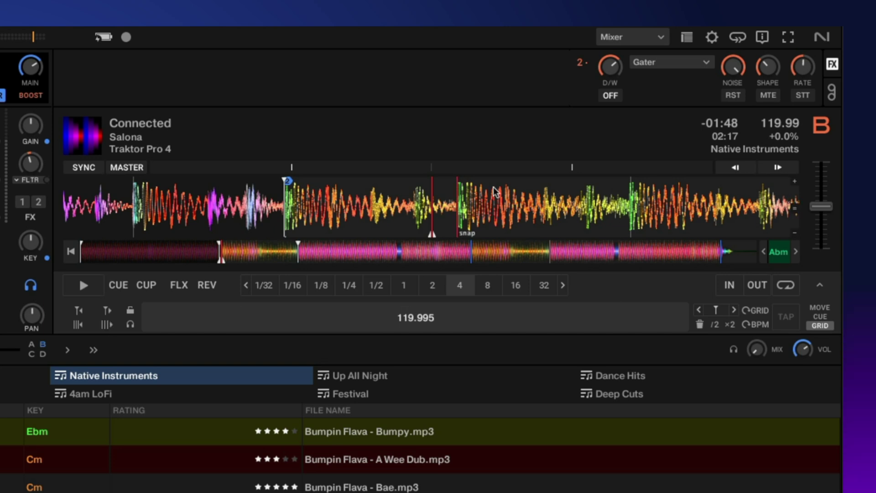
# Zoom in on the beats and fine-tune the grid tempo to 119.980 BPM
pyautogui.click(793, 182)
pyautogui.click(793, 182)
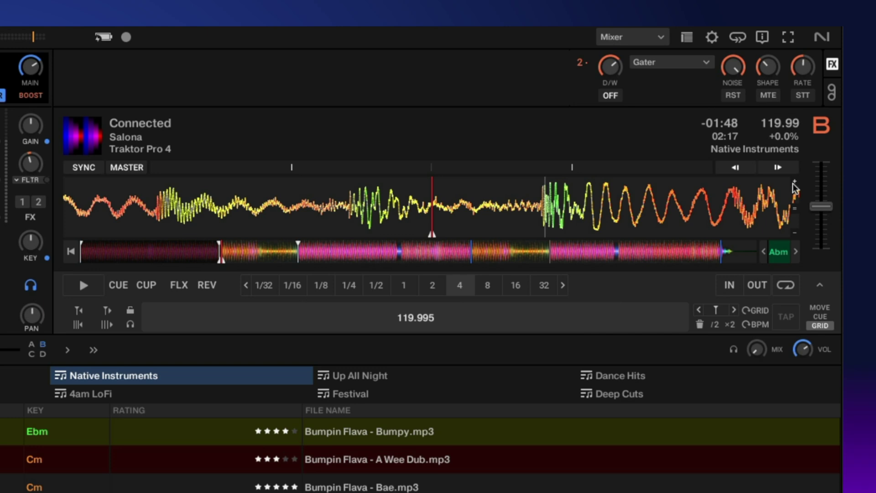
pyautogui.click(794, 183)
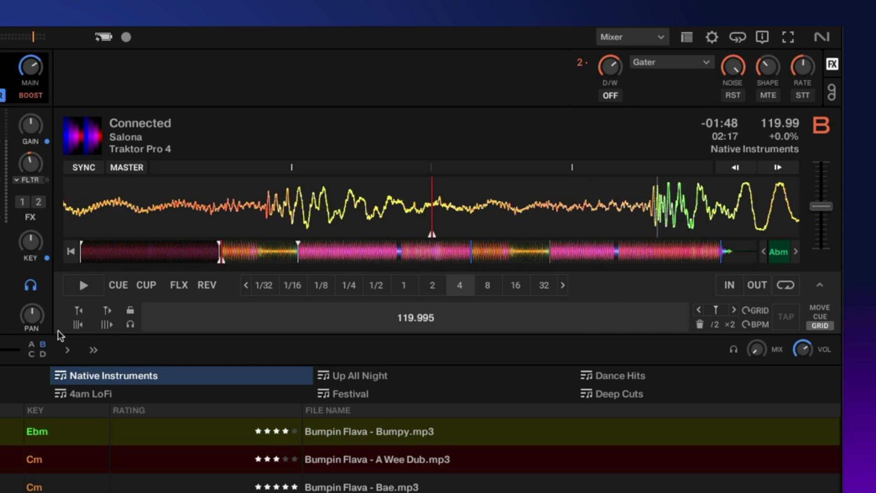
pyautogui.click(79, 309)
pyautogui.click(106, 310)
pyautogui.click(107, 308)
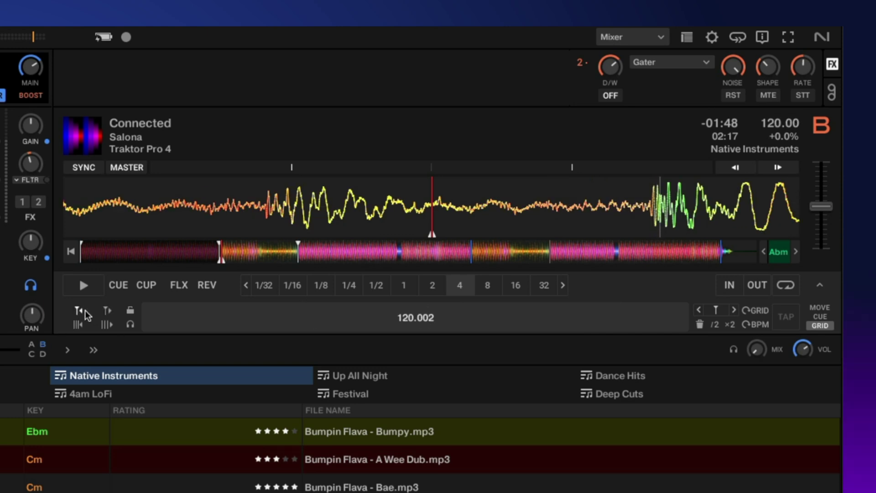
pyautogui.click(79, 311)
pyautogui.click(79, 311)
pyautogui.click(79, 311)
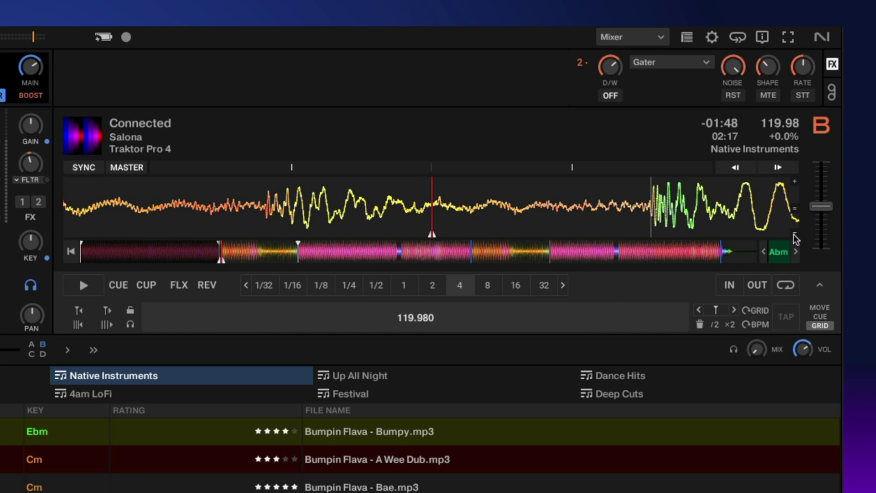
# Zoom the waveform back out, cue deck B in the headphones, and start playback
pyautogui.click(793, 234)
pyautogui.click(793, 234)
pyautogui.click(793, 234)
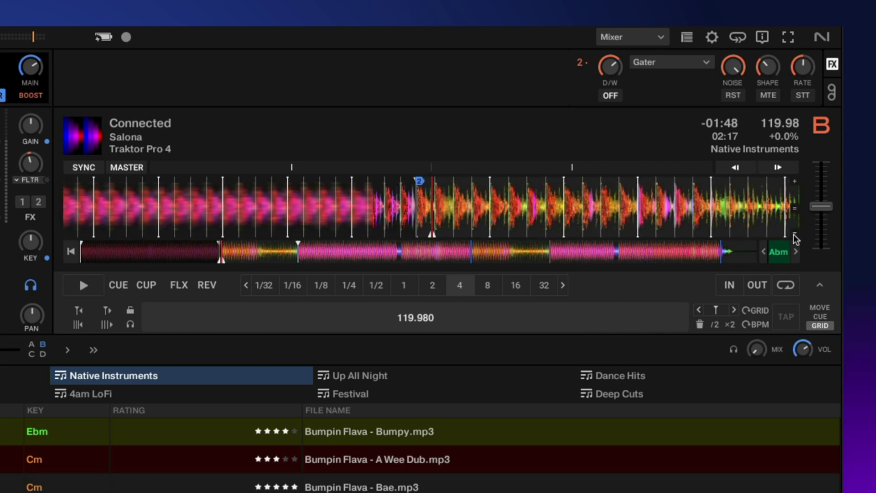
pyautogui.click(793, 234)
pyautogui.click(129, 324)
pyautogui.click(81, 286)
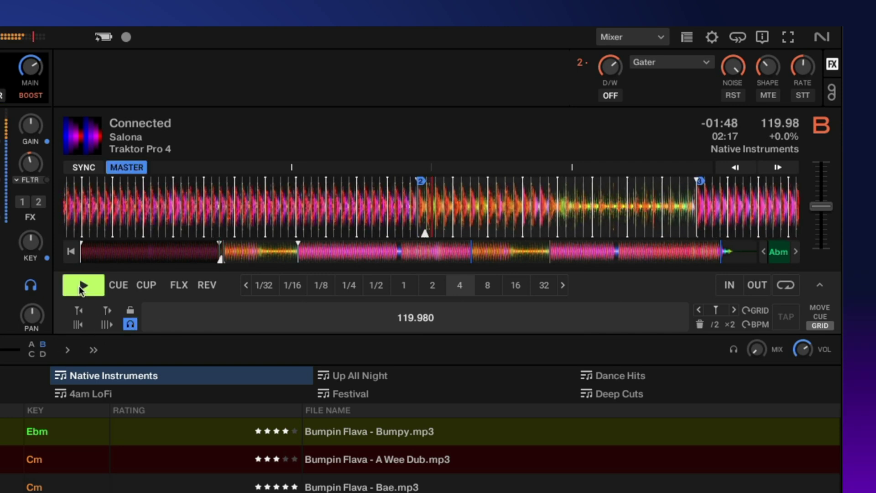
# Drag deck B's GAIN knob down to about -8.5 dB
pyautogui.moveTo(31, 124); pyautogui.dragTo(31, 136)
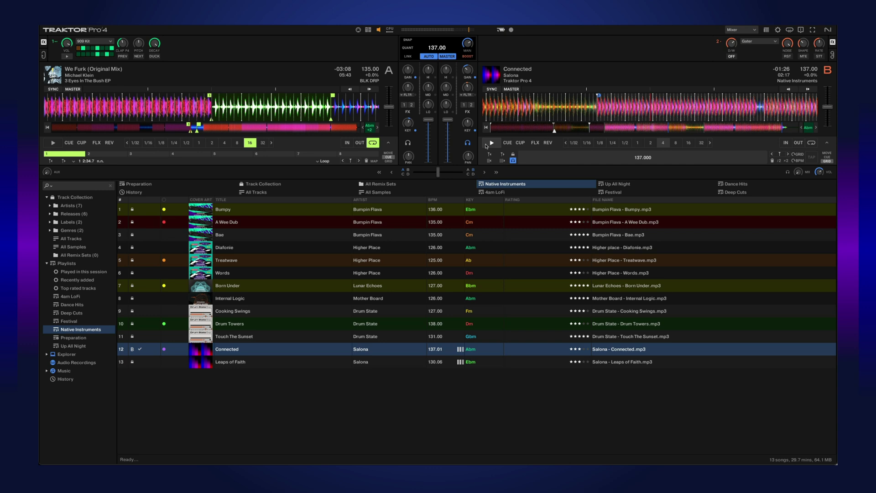
# Return Connected to its cue, start We Furk on deck A, then start deck B synced
pyautogui.click(487, 144)
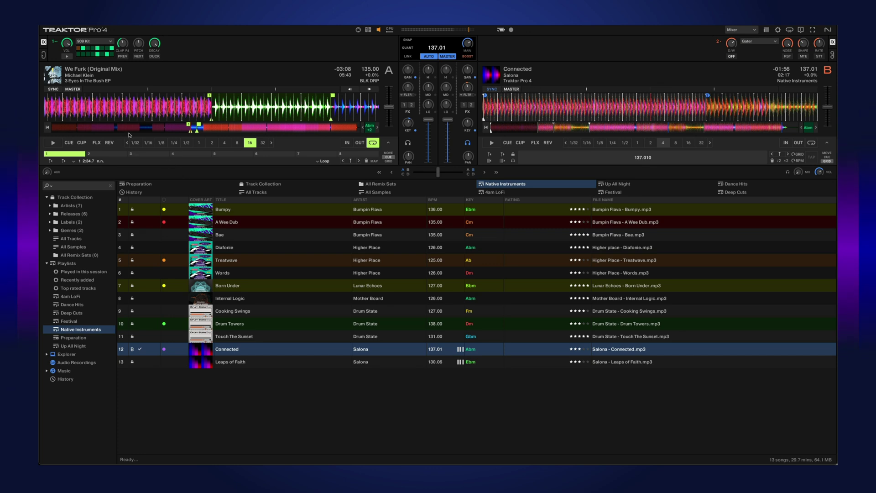
pyautogui.click(60, 145)
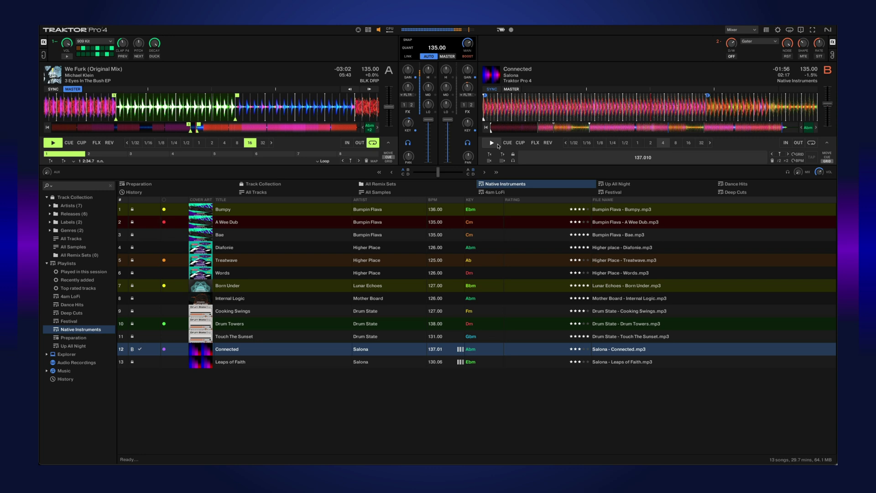
pyautogui.click(498, 145)
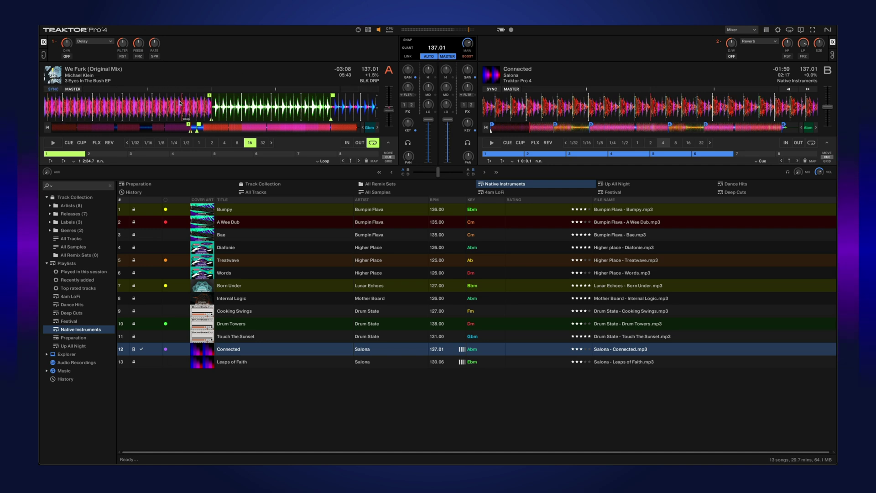
# Start Connected as tempo master, then start We Furk on deck A in sync
pyautogui.click(491, 143)
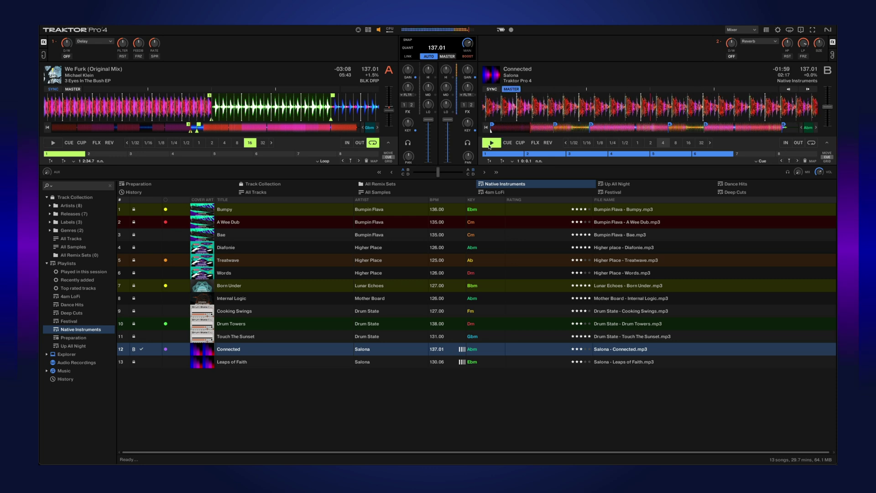
pyautogui.click(54, 143)
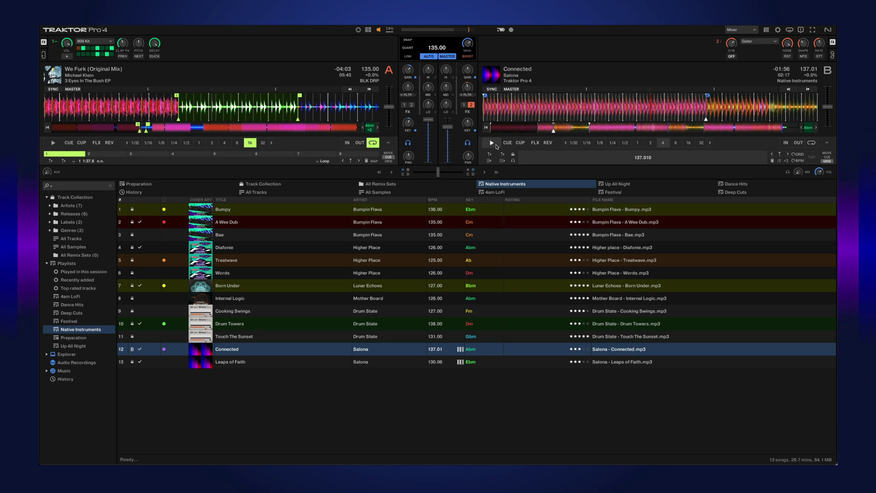
# Play Connected, switch the Gater effect on and off, and assign FX unit 1 to deck B
pyautogui.click(493, 143)
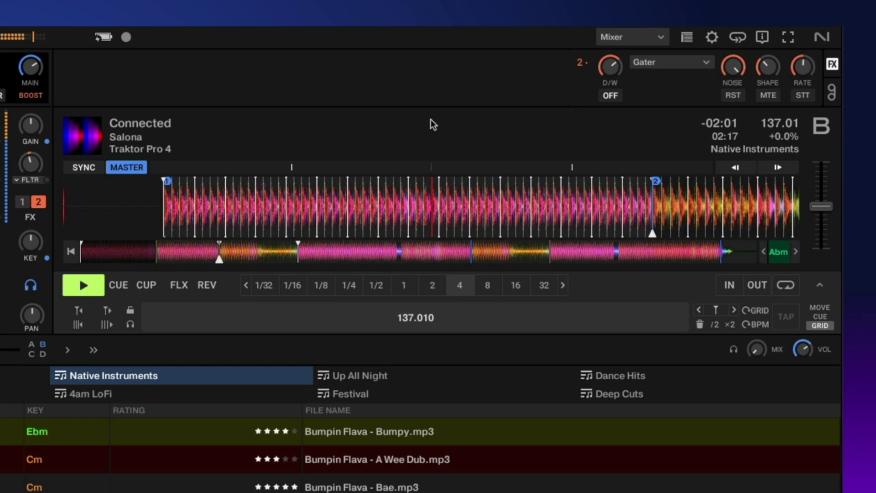
pyautogui.click(619, 96)
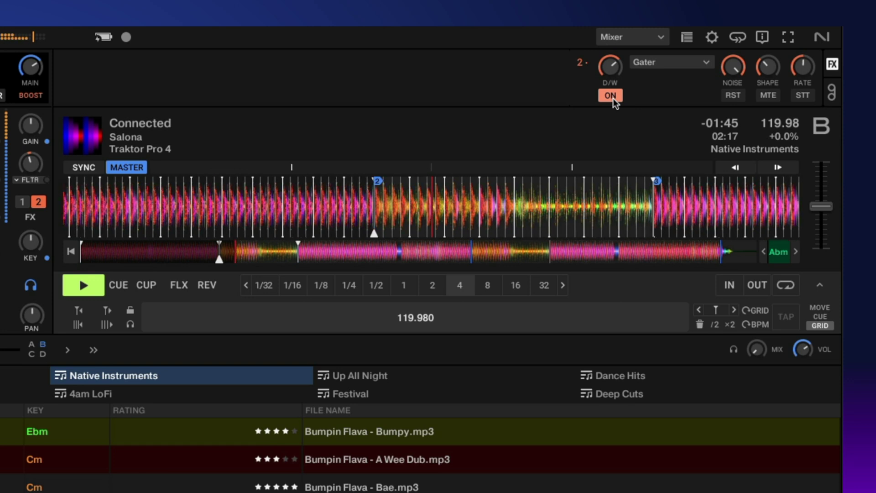
pyautogui.click(610, 95)
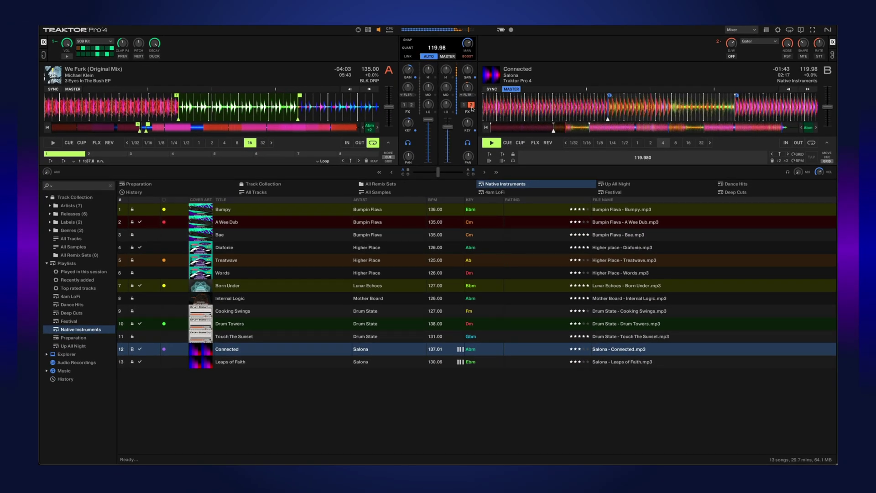
pyautogui.click(464, 104)
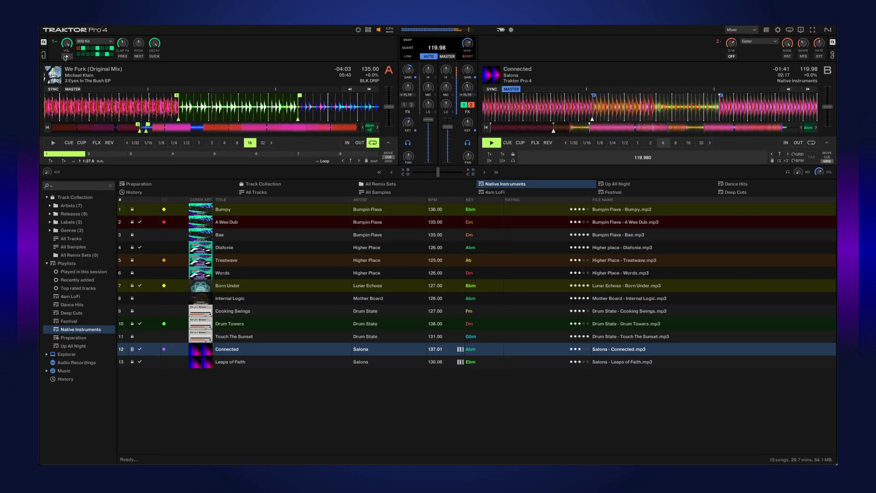